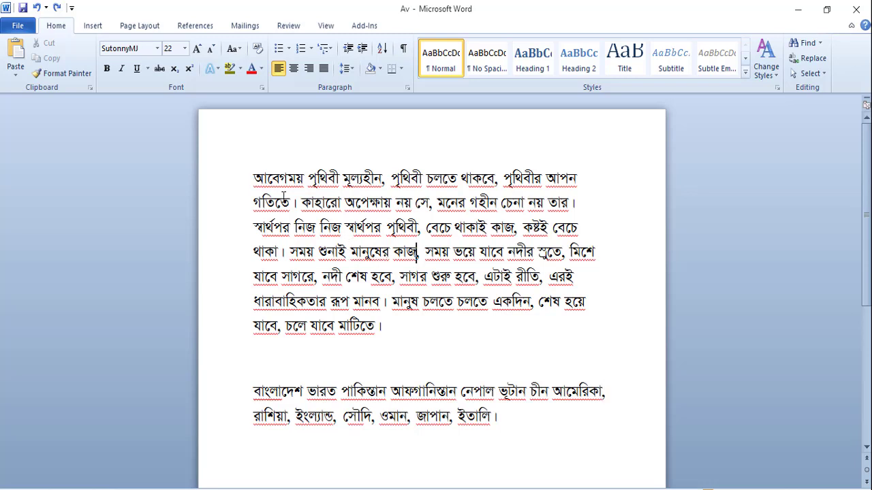
Alt-drag from মূল্যহীন down-right to select a vertical block through the first paragraph's middle
{"action": "left_click", "coordinate": [281, 200]}
{"action": "mouse_move", "coordinate": [253, 178]}
{"action": "left_mouse_down"}
{"action": "mouse_move", "coordinate": [289, 195]}
{"action": "mouse_move", "coordinate": [319, 228]}
{"action": "mouse_move", "coordinate": [416, 254]}
{"action": "mouse_move", "coordinate": [524, 331]}
{"action": "left_mouse_up"}
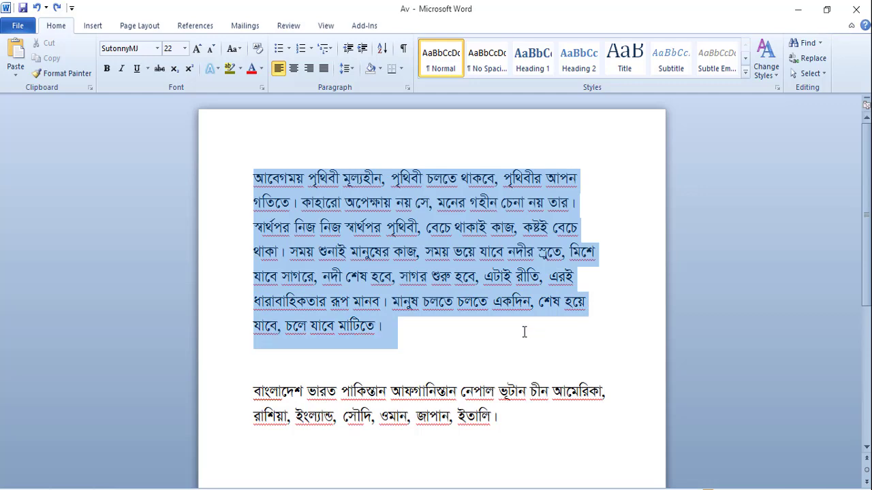
{"action": "left_click", "coordinate": [451, 277]}
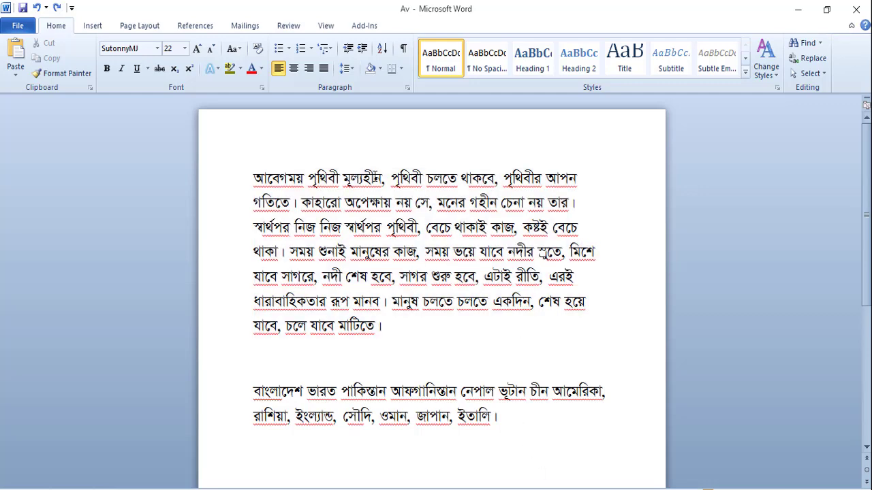
{"action": "key", "text": "alt"}
{"action": "mouse_move", "coordinate": [342, 176]}
{"action": "left_mouse_down"}
{"action": "mouse_move", "coordinate": [378, 206]}
{"action": "mouse_move", "coordinate": [414, 288]}
{"action": "mouse_move", "coordinate": [489, 313]}
{"action": "left_mouse_up"}
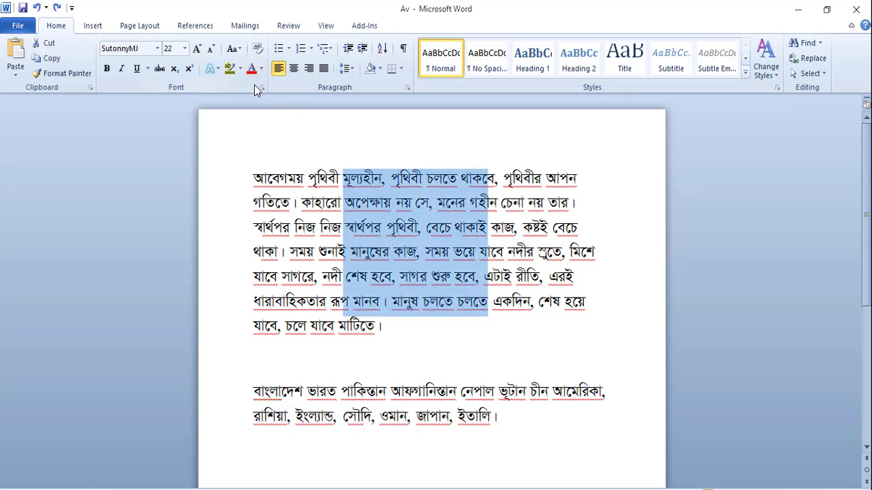
Make the selected rectangular block of words red and bold
{"action": "left_click", "coordinate": [263, 68]}
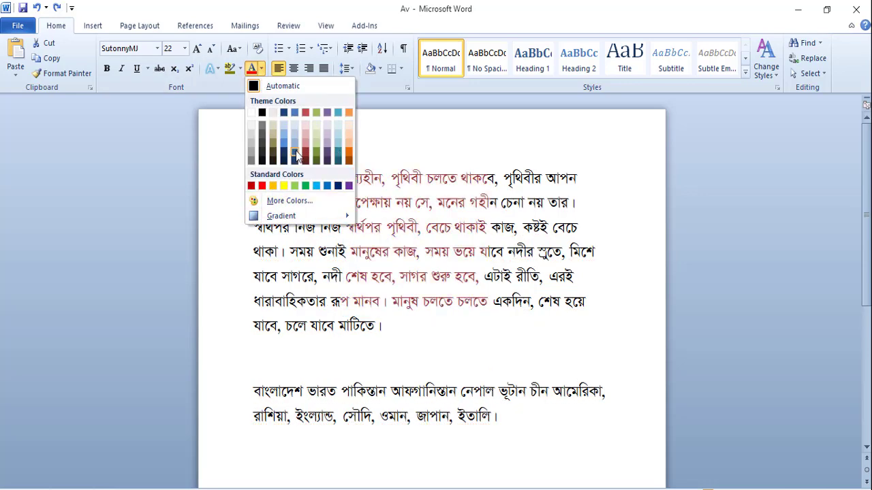
{"action": "left_click", "coordinate": [261, 68]}
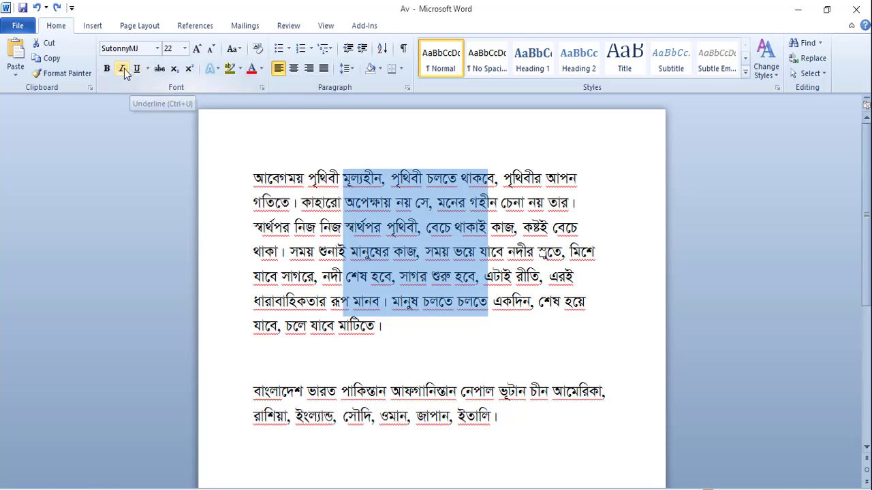
{"action": "left_click", "coordinate": [184, 50]}
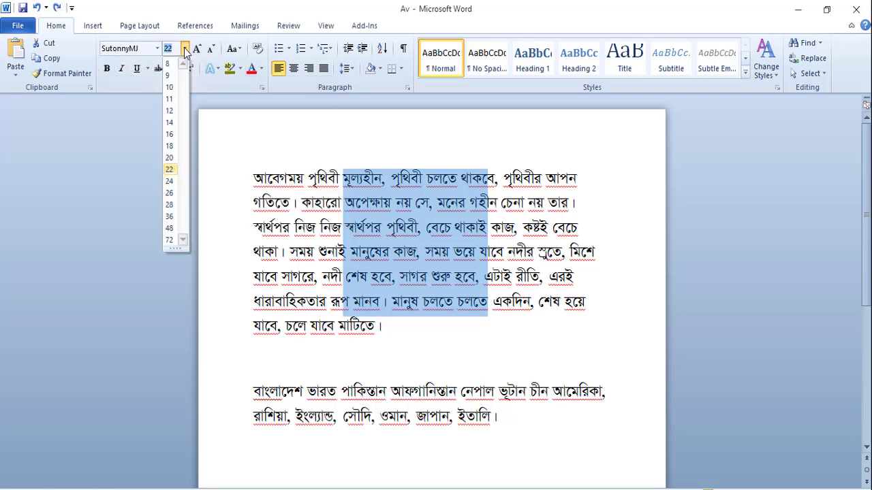
{"action": "left_click", "coordinate": [184, 53]}
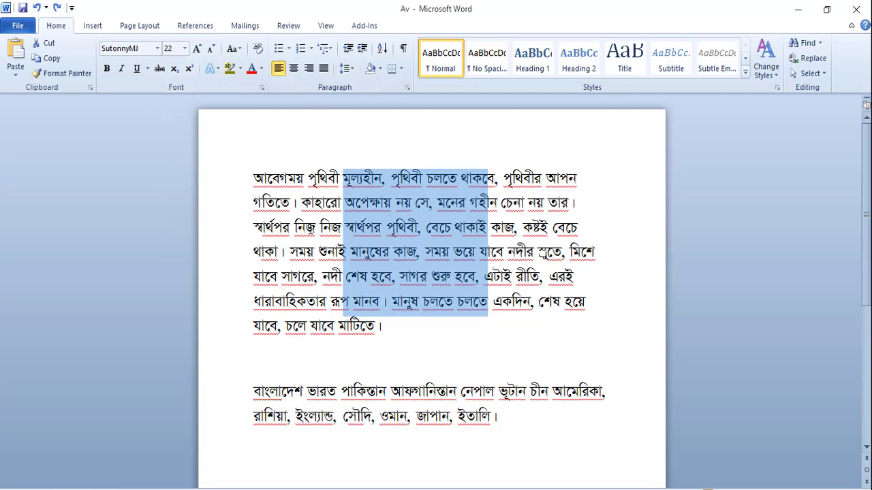
{"action": "left_click", "coordinate": [261, 68]}
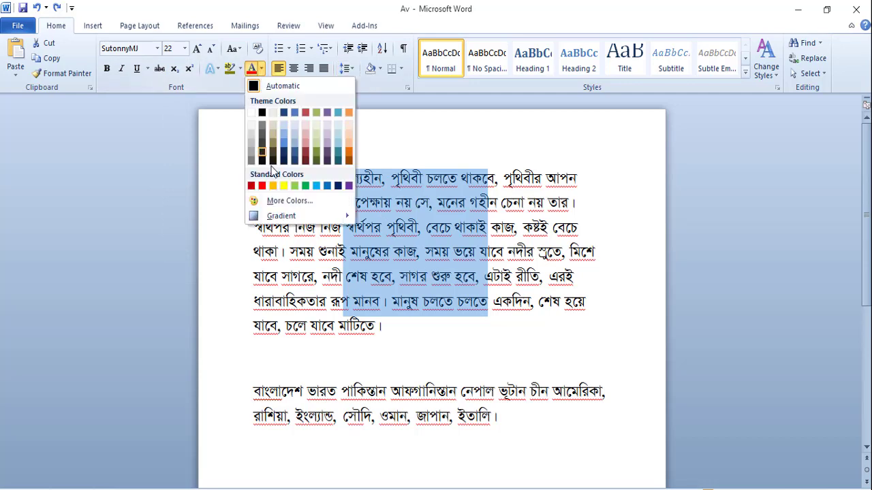
{"action": "left_click", "coordinate": [262, 186]}
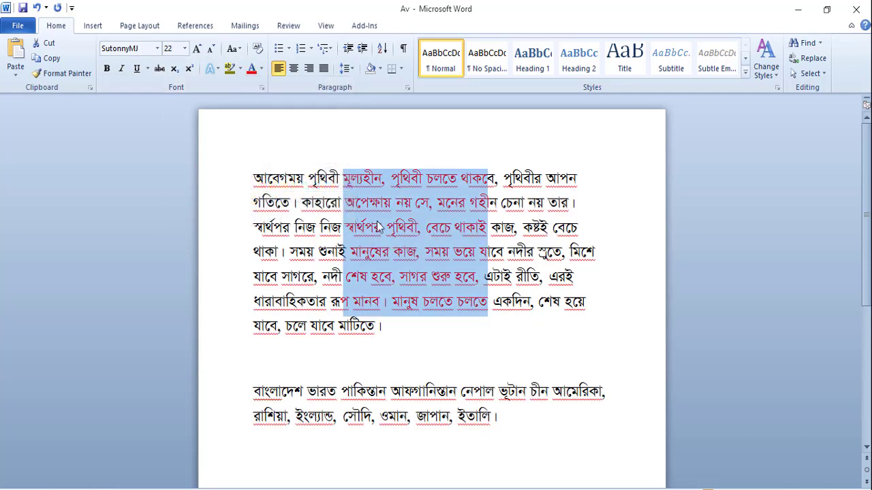
{"action": "left_click", "coordinate": [107, 69]}
{"action": "key", "text": "Left"}
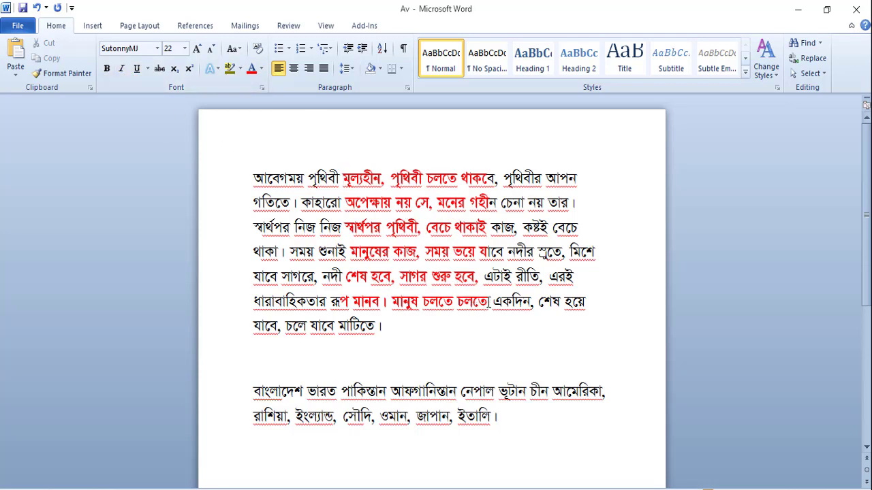
Delete the commas after রাশিয়া and সৌদি in the country-name list
{"action": "scroll", "coordinate": [491, 282], "scroll_direction": "down", "scroll_amount": 2}
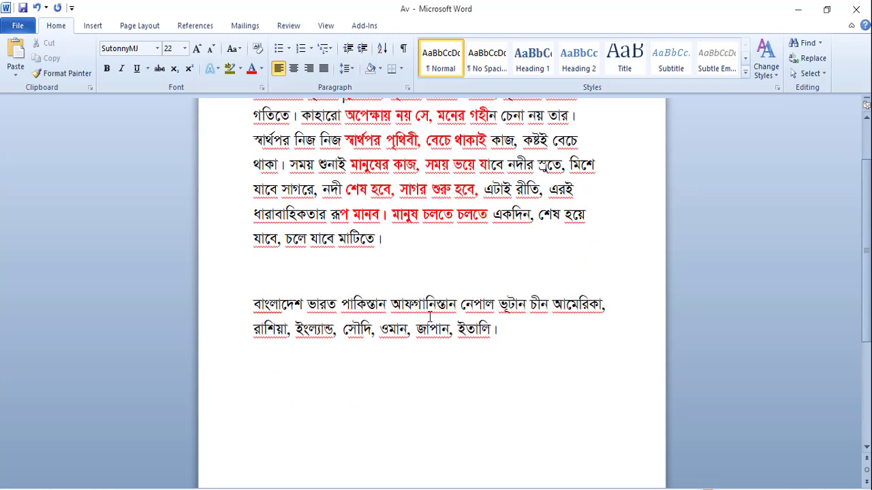
{"action": "left_click", "coordinate": [293, 331]}
{"action": "key", "text": "BackSpace"}
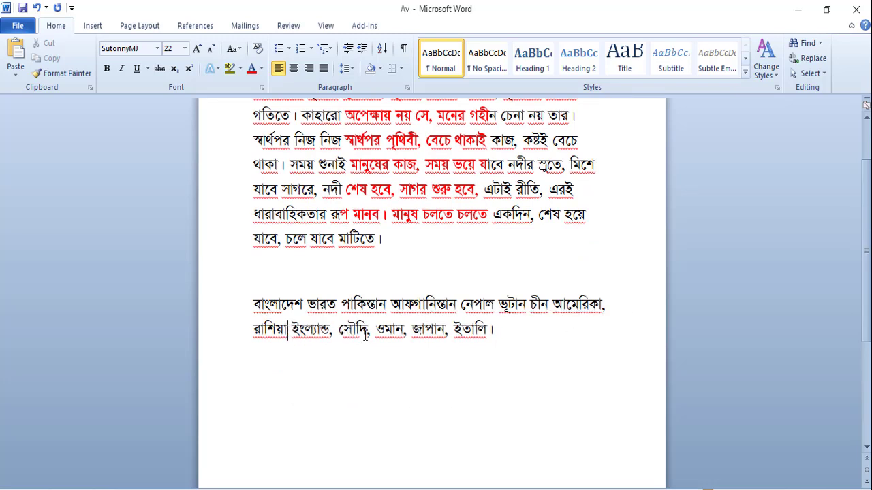
{"action": "left_click", "coordinate": [373, 331]}
{"action": "key", "text": "BackSpace"}
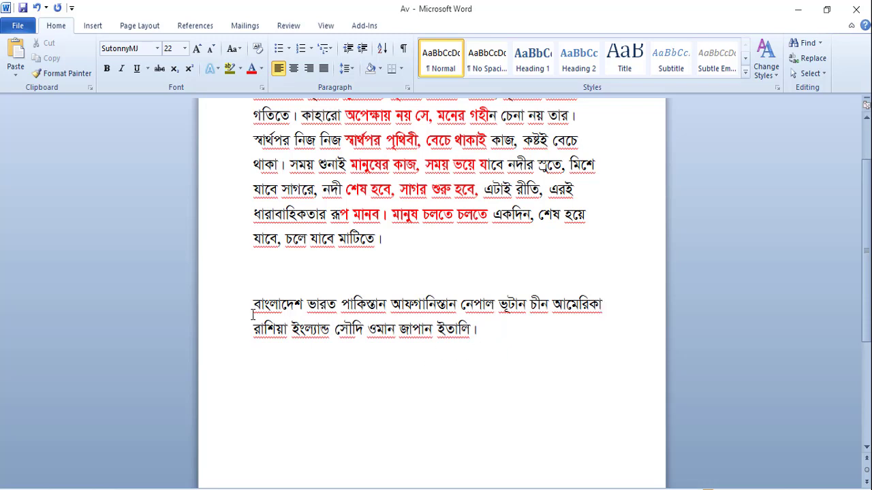
{"action": "mouse_move", "coordinate": [498, 335]}
{"action": "left_mouse_down"}
{"action": "mouse_move", "coordinate": [318, 331]}
{"action": "mouse_move", "coordinate": [253, 305]}
{"action": "left_mouse_up"}
Multi-select the names বাংলাদেশ, নেপাল, ওমান, ইংল্যান্ড, ভারত and পাকিস্তান
{"action": "left_click", "coordinate": [400, 329]}
{"action": "double_click", "coordinate": [266, 307]}
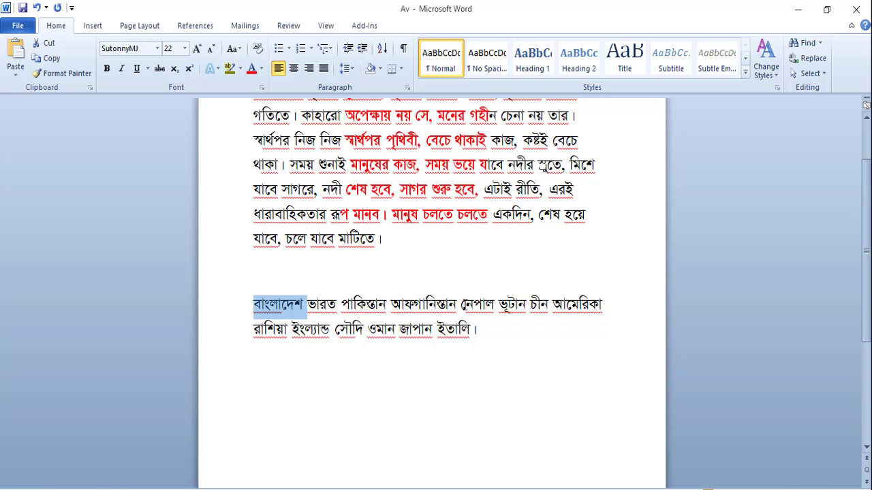
{"action": "double_click", "coordinate": [480, 305], "text": "ctrl"}
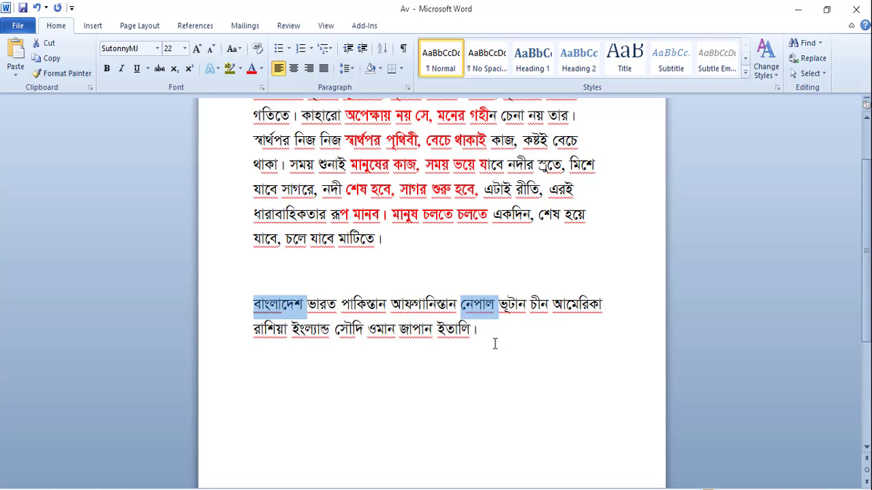
{"action": "double_click", "coordinate": [381, 332], "text": "ctrl"}
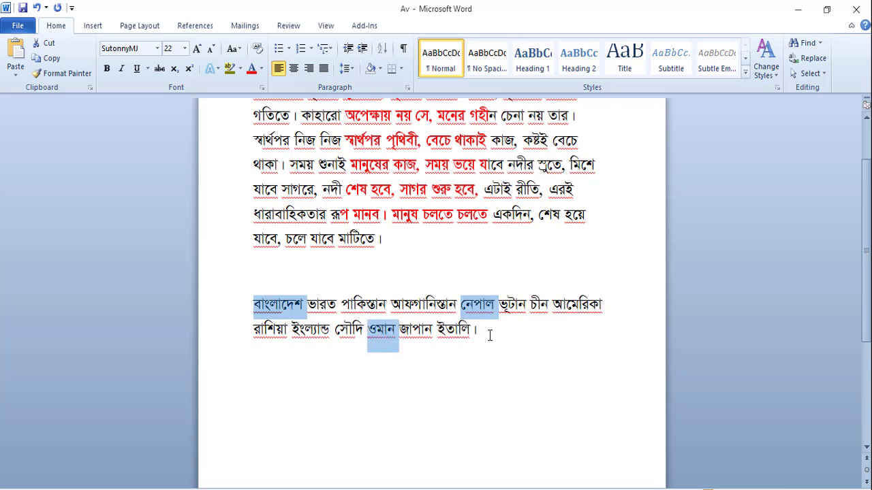
{"action": "double_click", "coordinate": [307, 330], "text": "ctrl"}
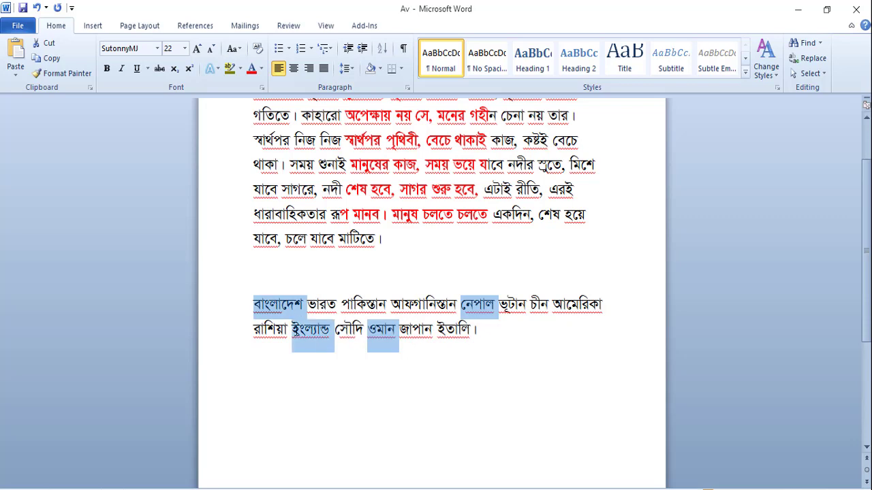
{"action": "double_click", "coordinate": [323, 305], "text": "ctrl"}
{"action": "double_click", "coordinate": [364, 305], "text": "ctrl"}
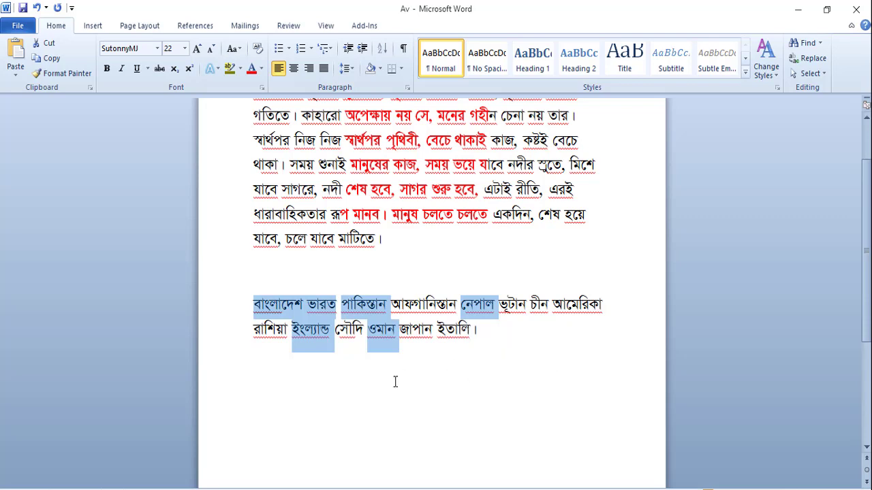
Paste the six names after ইতালি। and insert a page break
{"action": "left_click", "coordinate": [355, 402]}
{"action": "scroll", "coordinate": [440, 337], "scroll_direction": "down", "scroll_amount": 2}
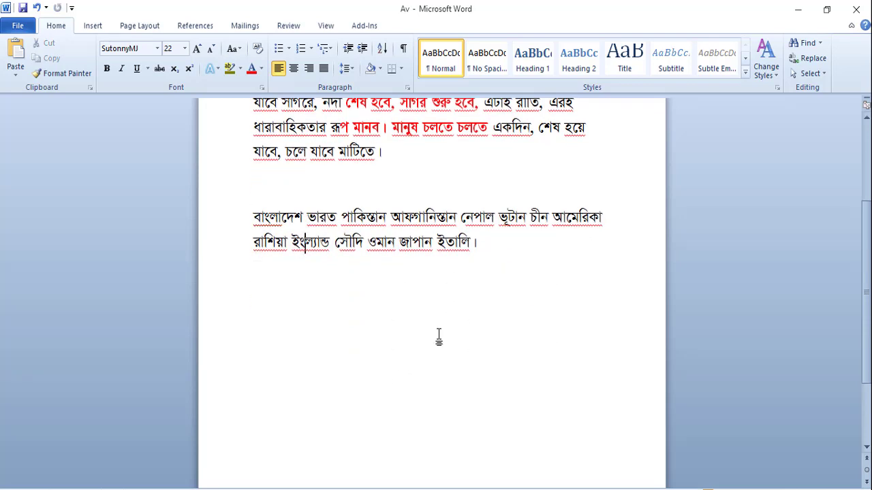
{"action": "left_click", "coordinate": [493, 241]}
{"action": "type", "text": "বাংলাদেশ নেপাল ওমান ইংল্যান্ড ভারত পাকিস্তান"}
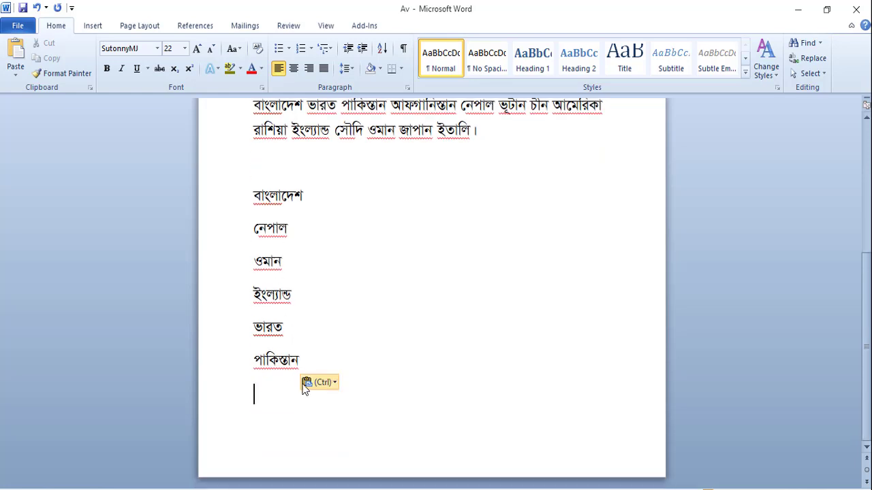
{"action": "key", "text": "ctrl+Return"}
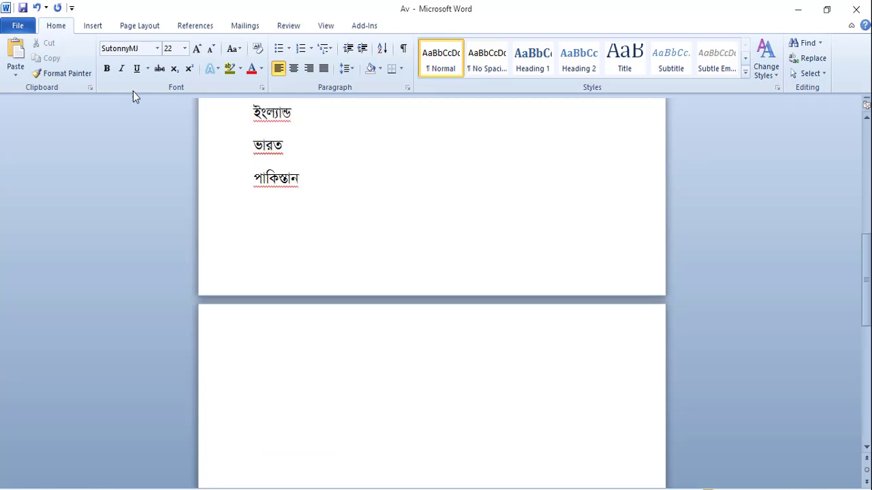
Insert a table with 2 columns and 6 rows on the new page
{"action": "left_click", "coordinate": [94, 28]}
{"action": "left_click", "coordinate": [101, 66]}
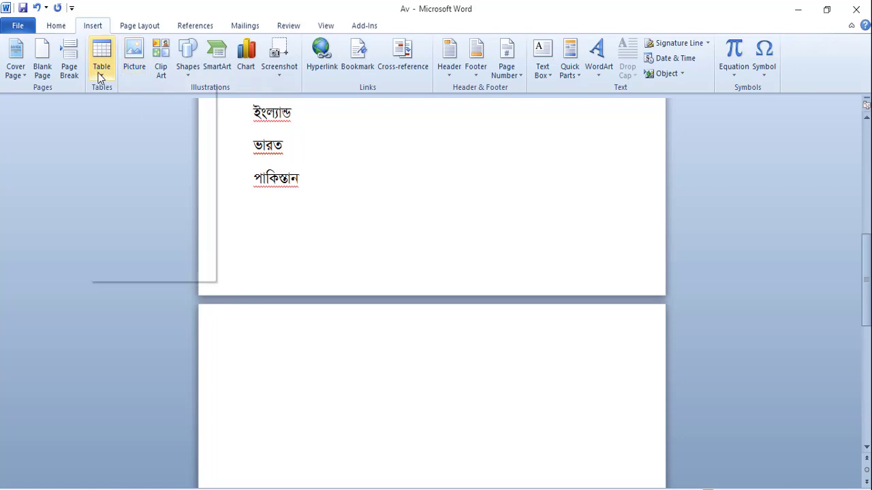
{"action": "left_click", "coordinate": [129, 211]}
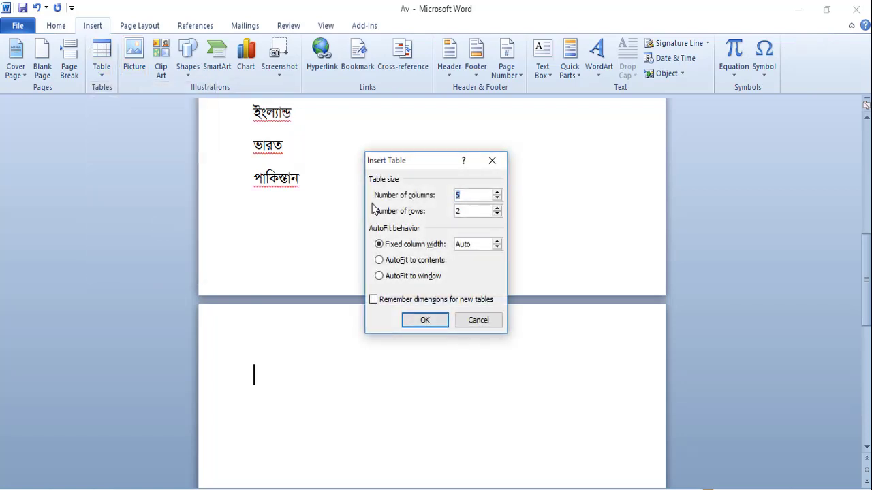
{"action": "key", "text": "Tab"}
{"action": "left_click_drag", "start_coordinate": [467, 196], "coordinate": [392, 199]}
{"action": "left_click", "coordinate": [424, 320]}
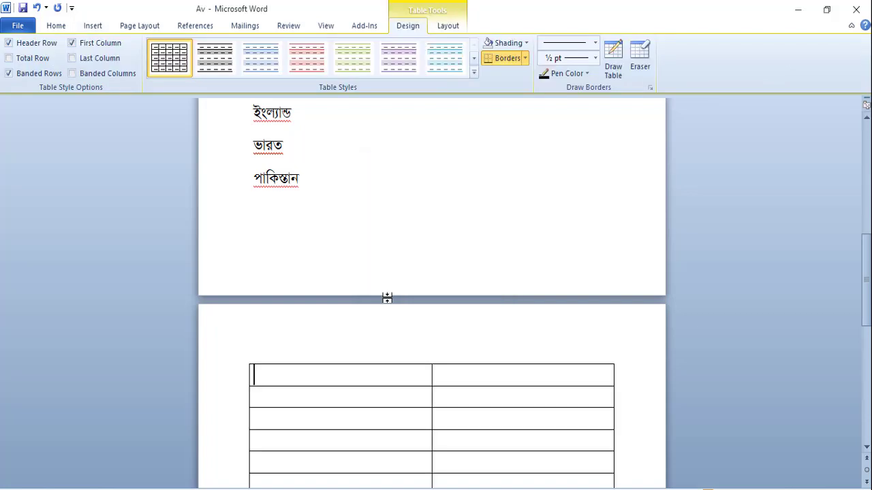
Paste the six country names into the table's first column
{"action": "left_click_drag", "start_coordinate": [284, 230], "coordinate": [305, 339]}
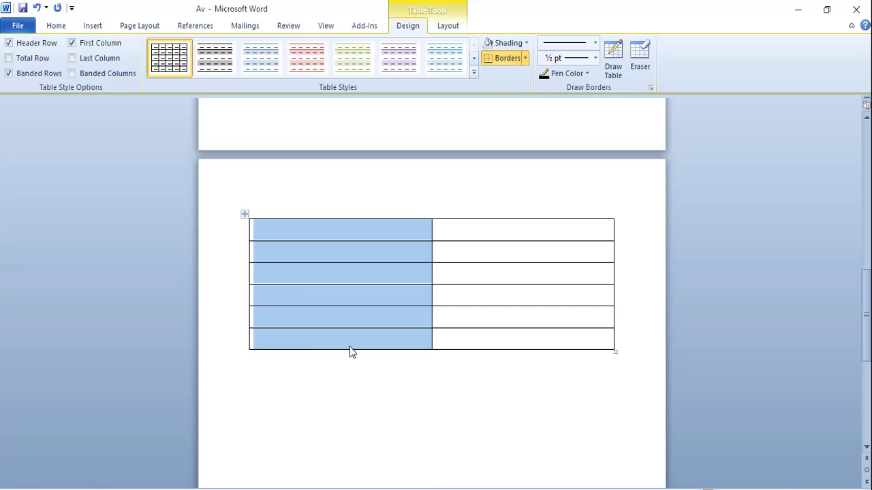
{"action": "type", "text": "বাংলাদেশ নেপাল ওমান ইংল্যান্ড ভারত পাকিস্তান"}
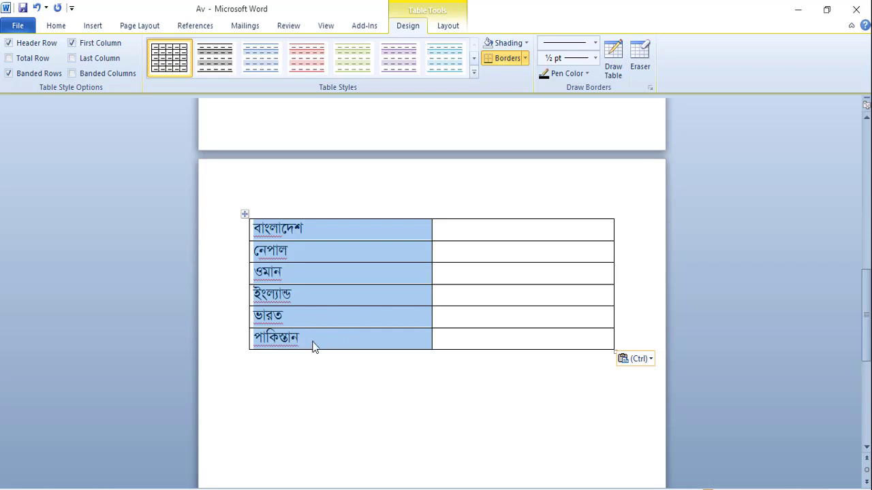
{"action": "left_click", "coordinate": [335, 250]}
{"action": "scroll", "coordinate": [346, 318], "scroll_direction": "down", "scroll_amount": 1}
{"action": "scroll", "coordinate": [346, 318], "scroll_direction": "up", "scroll_amount": 1}
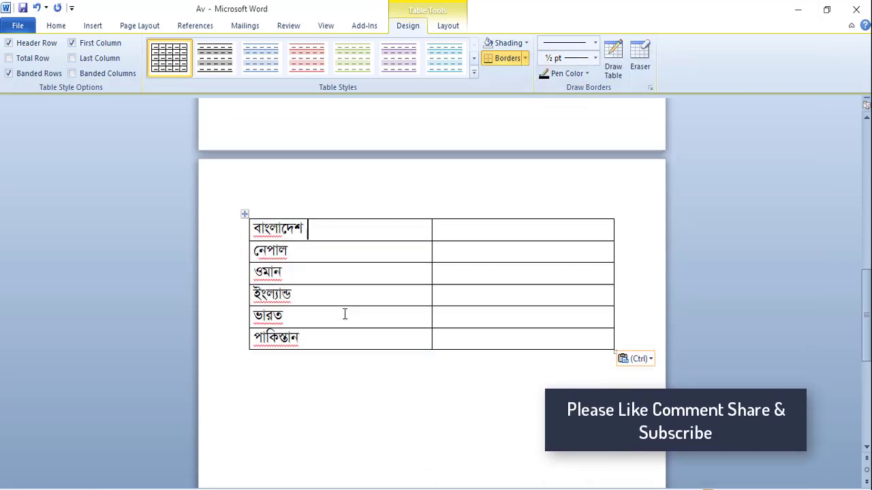
{"action": "scroll", "coordinate": [346, 318], "scroll_direction": "up", "scroll_amount": 1}
{"action": "scroll", "coordinate": [348, 318], "scroll_direction": "up", "scroll_amount": 3}
{"action": "scroll", "coordinate": [348, 317], "scroll_direction": "up", "scroll_amount": 6}
{"action": "scroll", "coordinate": [349, 318], "scroll_direction": "up", "scroll_amount": 3}
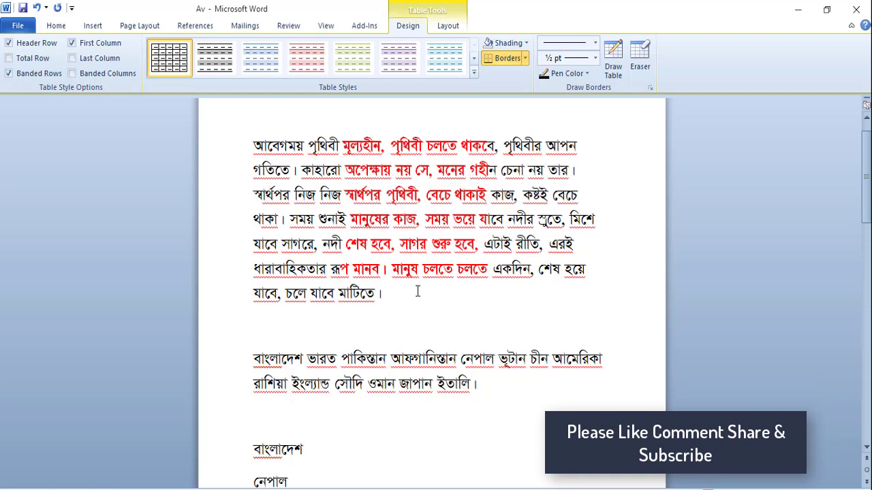
{"action": "scroll", "coordinate": [417, 291], "scroll_direction": "down", "scroll_amount": 3}
{"action": "scroll", "coordinate": [418, 292], "scroll_direction": "up", "scroll_amount": 2}
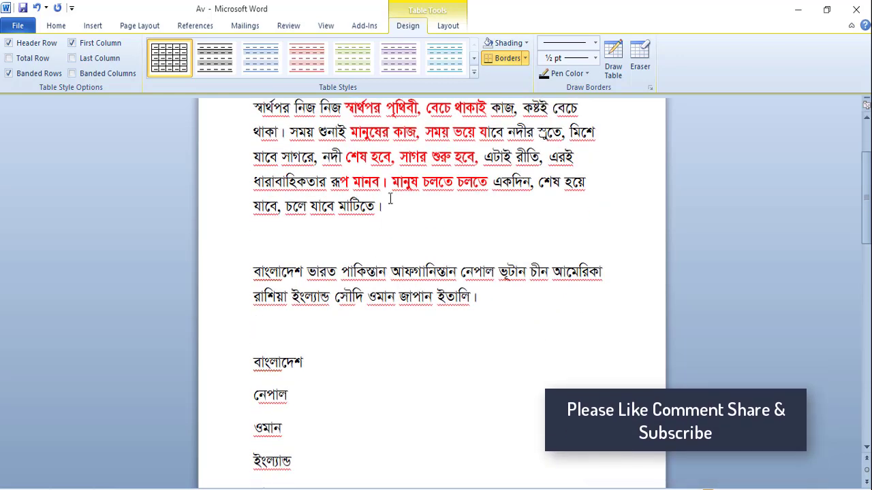
{"action": "scroll", "coordinate": [397, 432], "scroll_direction": "down", "scroll_amount": 3}
{"action": "scroll", "coordinate": [379, 422], "scroll_direction": "down", "scroll_amount": 5}
{"action": "scroll", "coordinate": [377, 417], "scroll_direction": "up", "scroll_amount": 5}
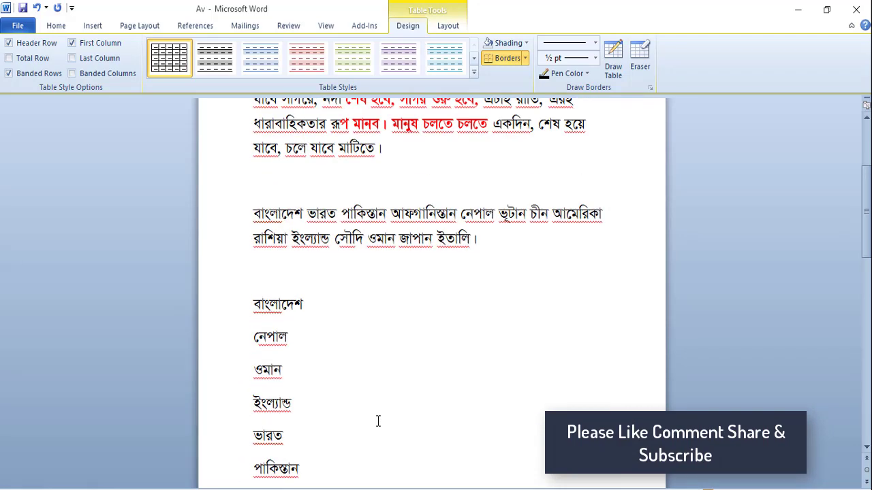
{"action": "scroll", "coordinate": [377, 421], "scroll_direction": "up", "scroll_amount": 3}
{"action": "scroll", "coordinate": [369, 309], "scroll_direction": "down", "scroll_amount": 4}
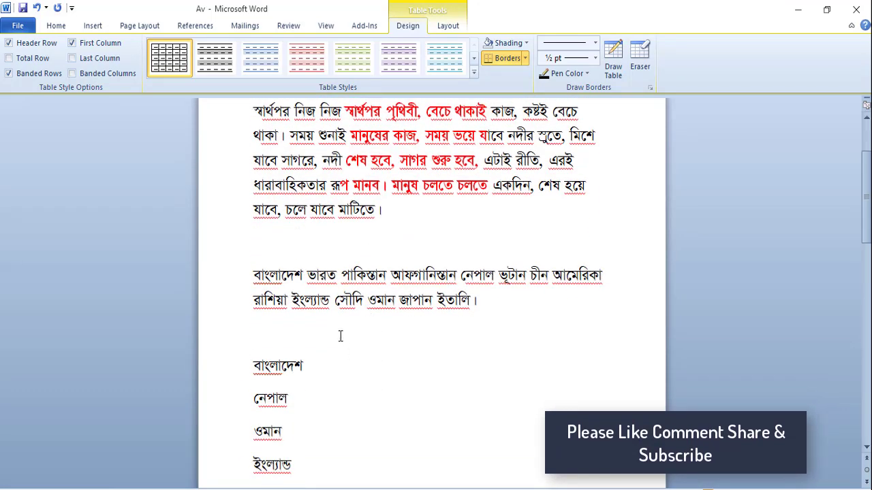
{"action": "scroll", "coordinate": [399, 307], "scroll_direction": "down", "scroll_amount": 7}
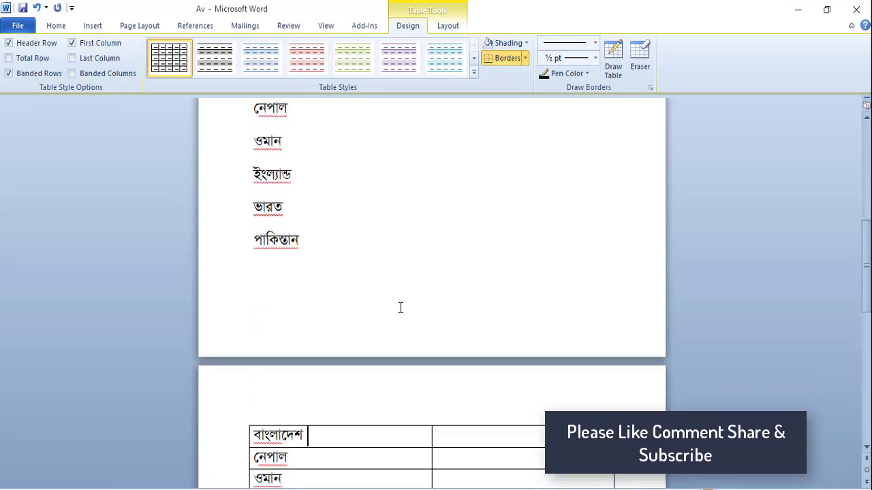
{"action": "scroll", "coordinate": [347, 334], "scroll_direction": "down", "scroll_amount": 4}
{"action": "scroll", "coordinate": [303, 323], "scroll_direction": "down", "scroll_amount": 3}
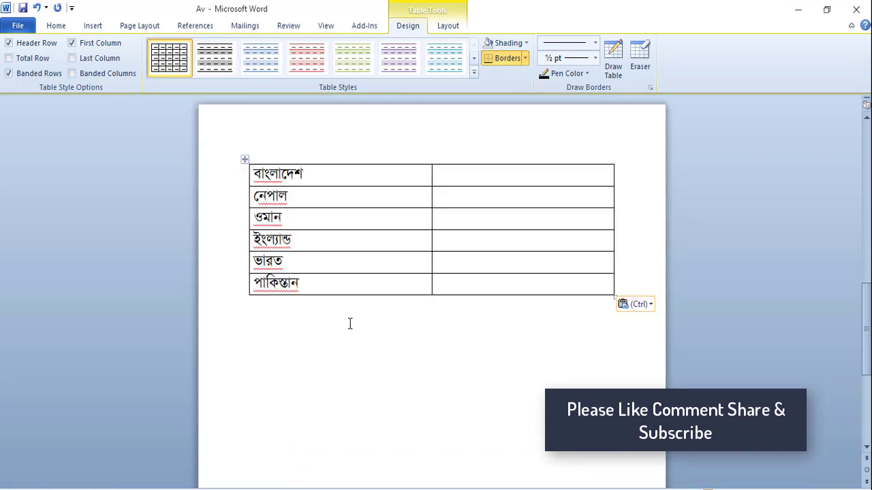
{"action": "left_click", "coordinate": [351, 340]}
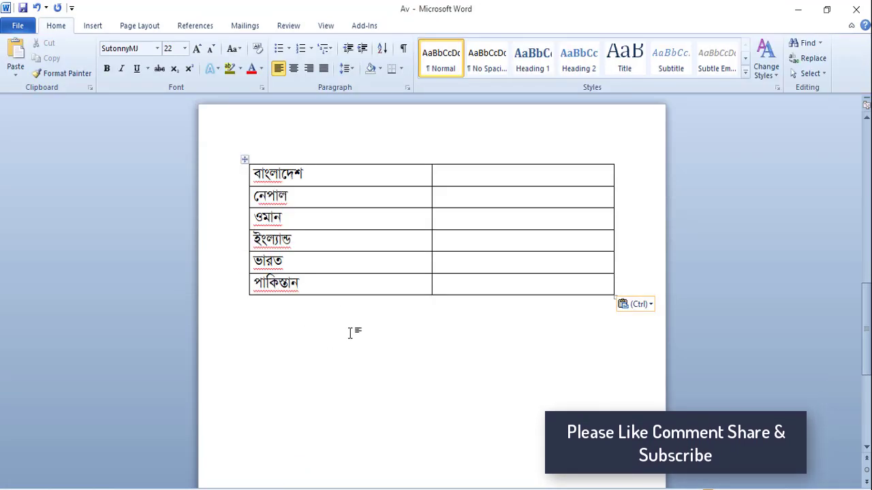
{"action": "key", "text": "Return"}
{"action": "scroll", "coordinate": [351, 341], "scroll_direction": "down", "scroll_amount": 2}
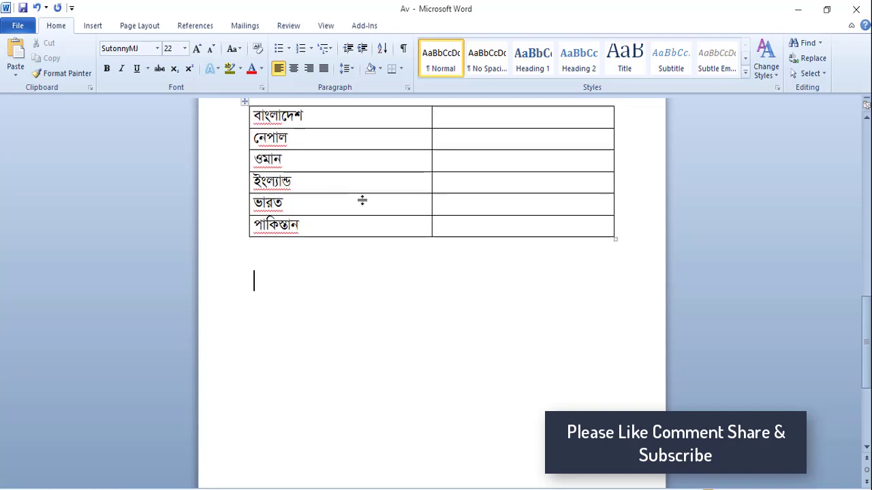
{"action": "left_click", "coordinate": [92, 25]}
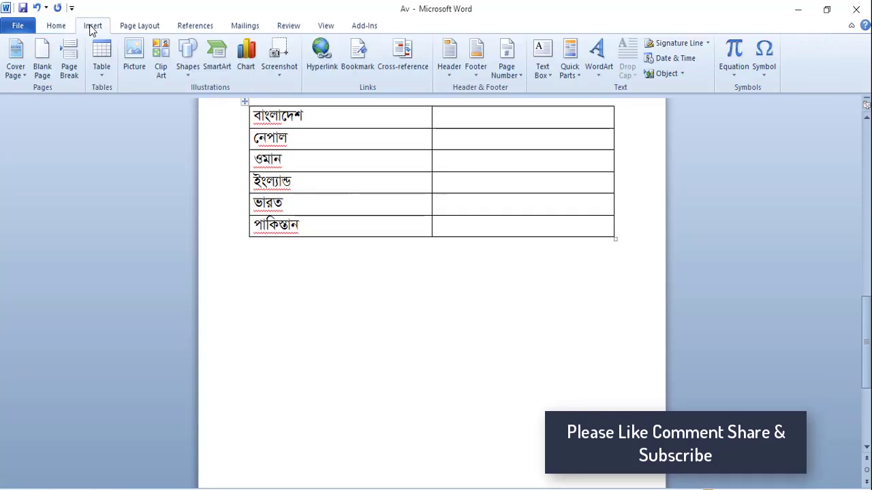
{"action": "left_click", "coordinate": [188, 68]}
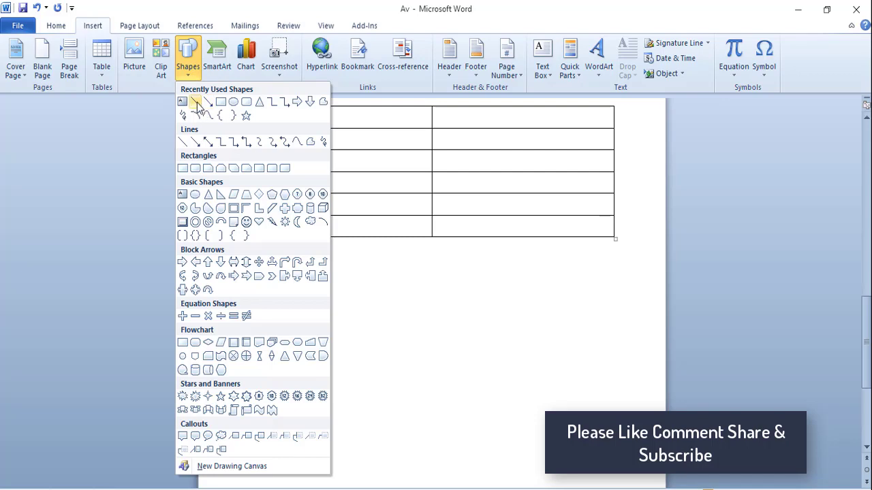
{"action": "left_click", "coordinate": [195, 102]}
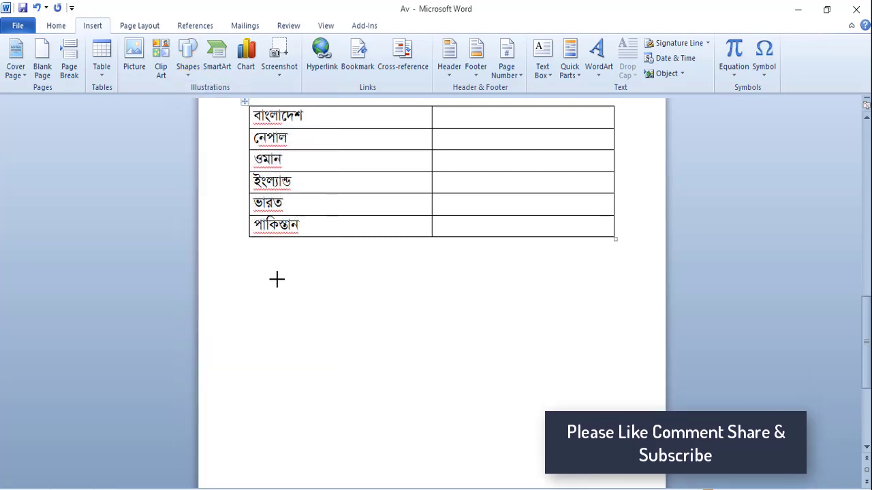
{"action": "left_click_drag", "start_coordinate": [253, 281], "coordinate": [615, 308]}
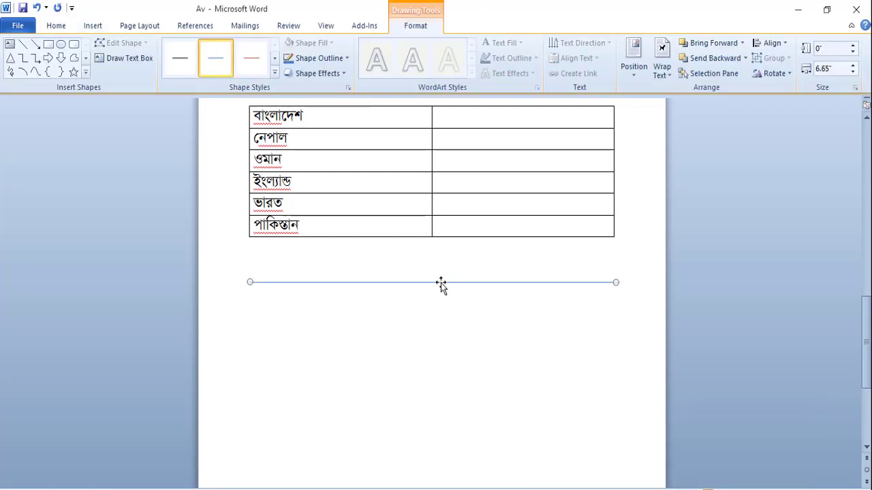
{"action": "key", "text": "Delete"}
{"action": "left_click", "coordinate": [446, 291]}
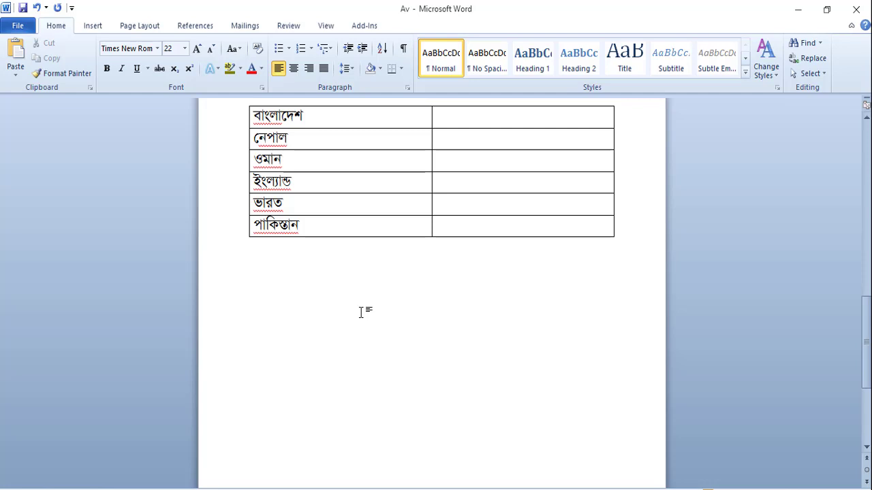
Turn --- into a solid horizontal line, leaving a blank line between it and the table
{"action": "type", "text": "--"}
{"action": "type", "text": "--"}
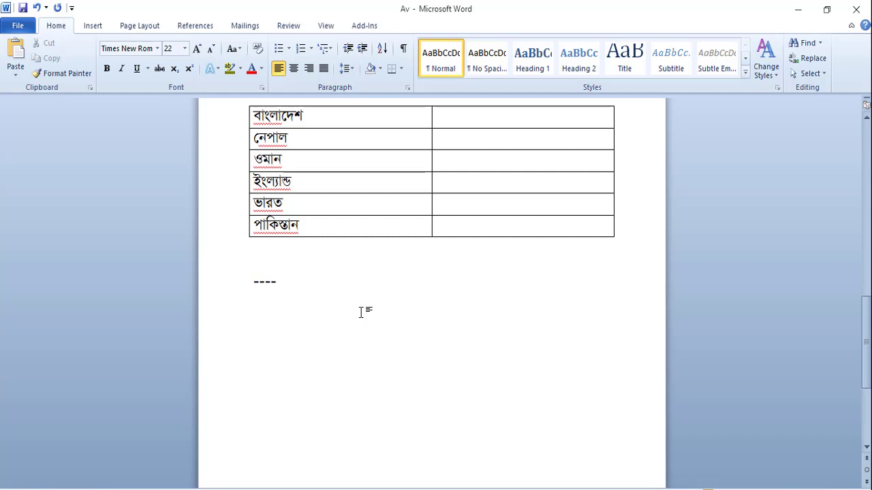
{"action": "key", "text": "Return"}
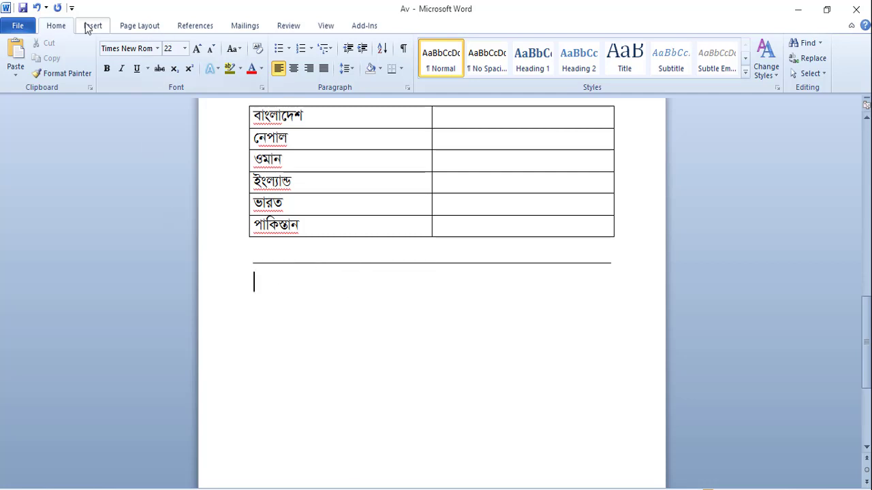
{"action": "left_click", "coordinate": [450, 263]}
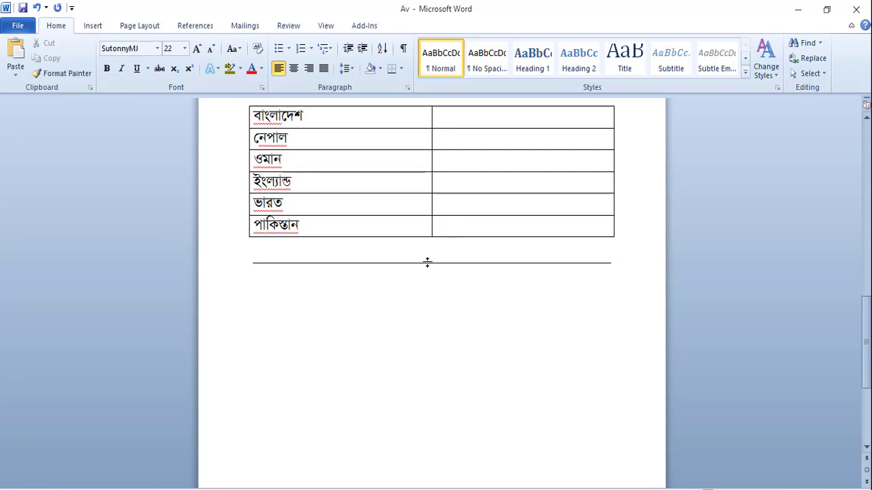
{"action": "left_click_drag", "start_coordinate": [427, 262], "coordinate": [443, 288]}
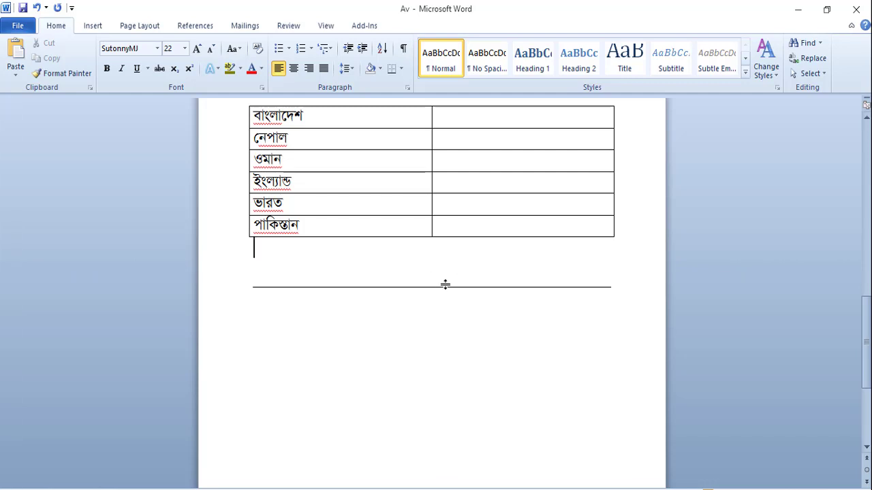
{"action": "left_click", "coordinate": [373, 310]}
Create a dotted horizontal line from *** below the solid rule
{"action": "type", "text": "**"}
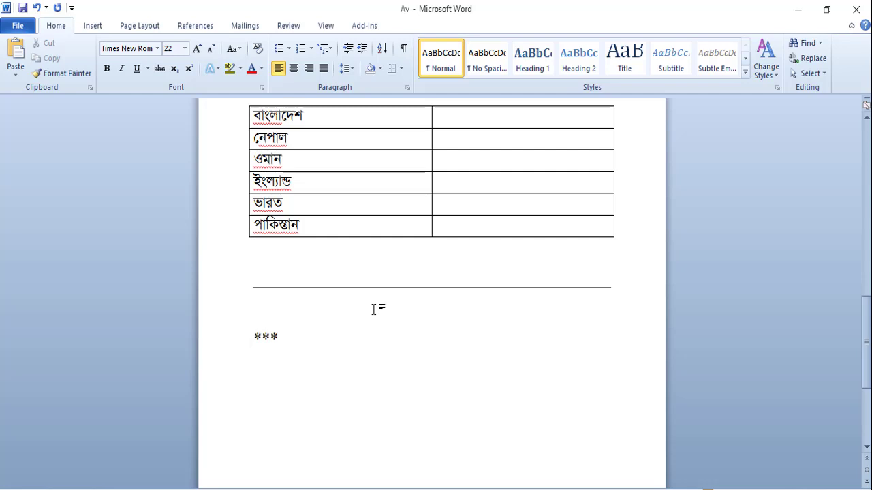
{"action": "type", "text": "*"}
{"action": "key", "text": "Return"}
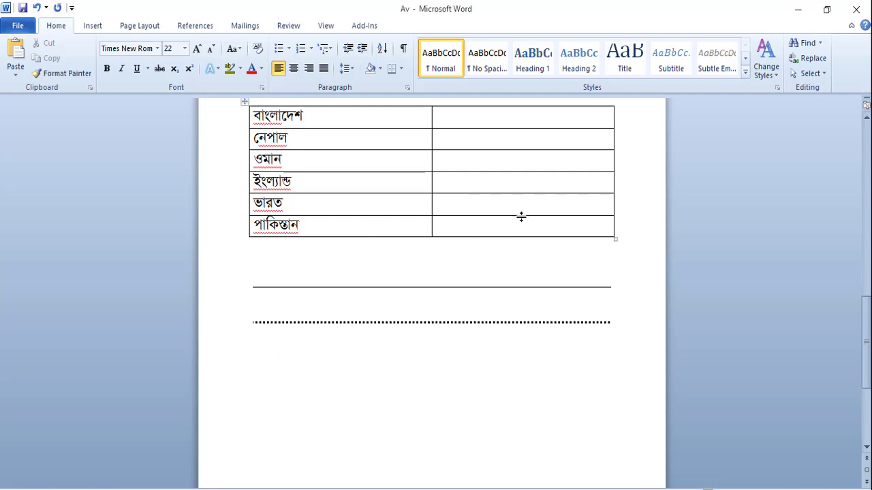
{"action": "key", "text": "ctrl+z"}
{"action": "left_click", "coordinate": [368, 364]}
Add a double line from ==== and a wavy line from ~~ underneath
{"action": "type", "text": "==="}
{"action": "type", "text": "="}
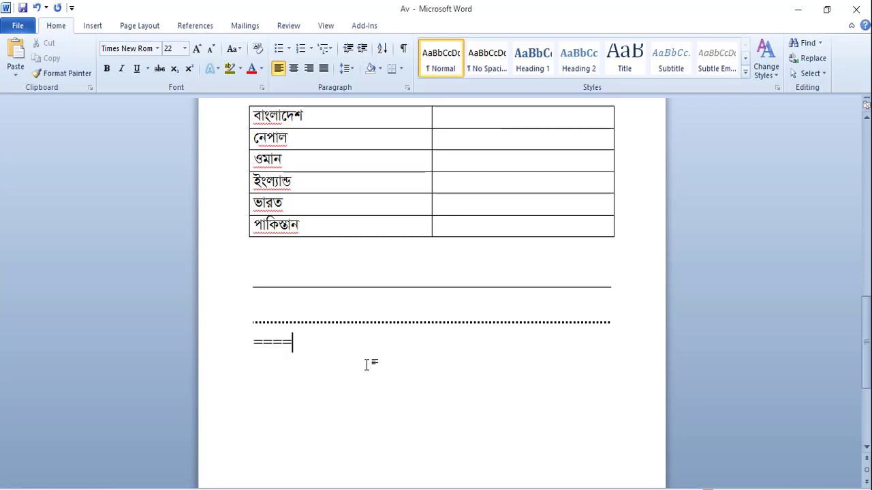
{"action": "key", "text": "Return"}
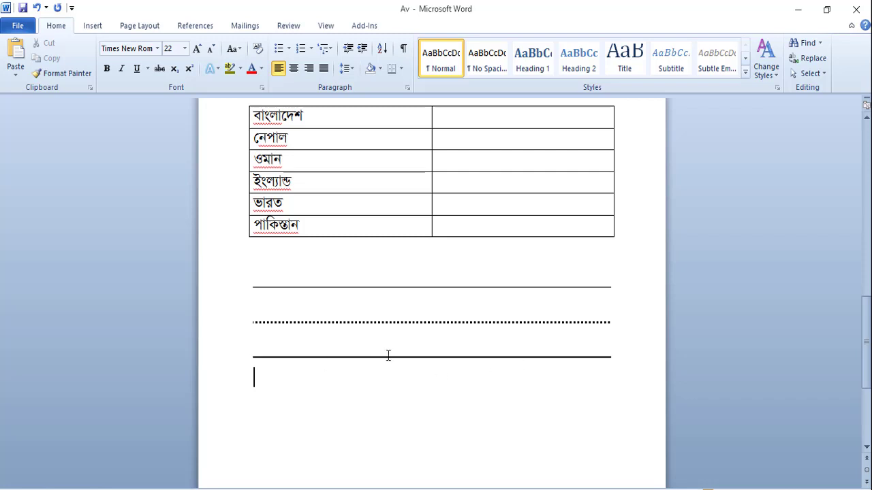
{"action": "scroll", "coordinate": [399, 362], "scroll_direction": "down", "scroll_amount": 1}
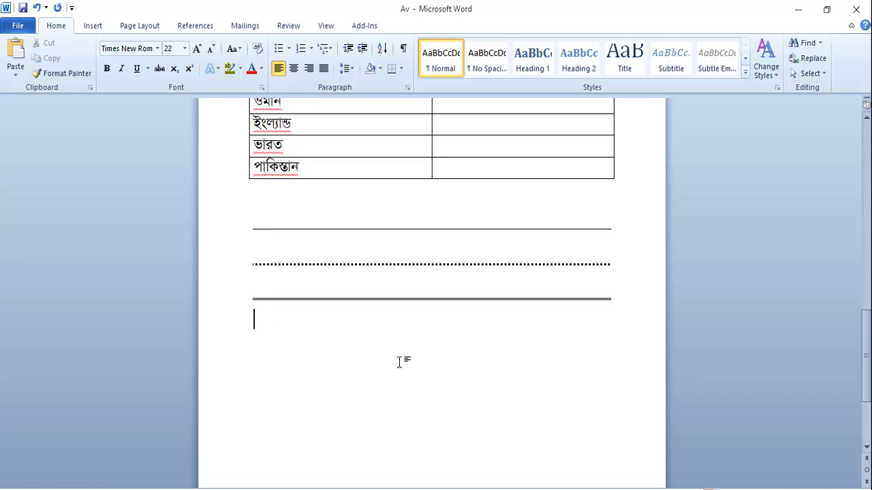
{"action": "type", "text": "~~~"}
{"action": "key", "text": "Return"}
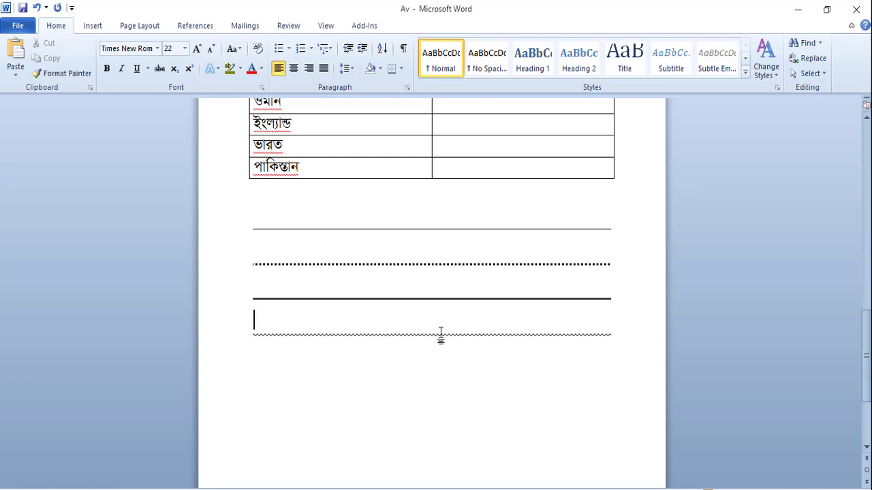
{"action": "scroll", "coordinate": [440, 334], "scroll_direction": "down", "scroll_amount": 1}
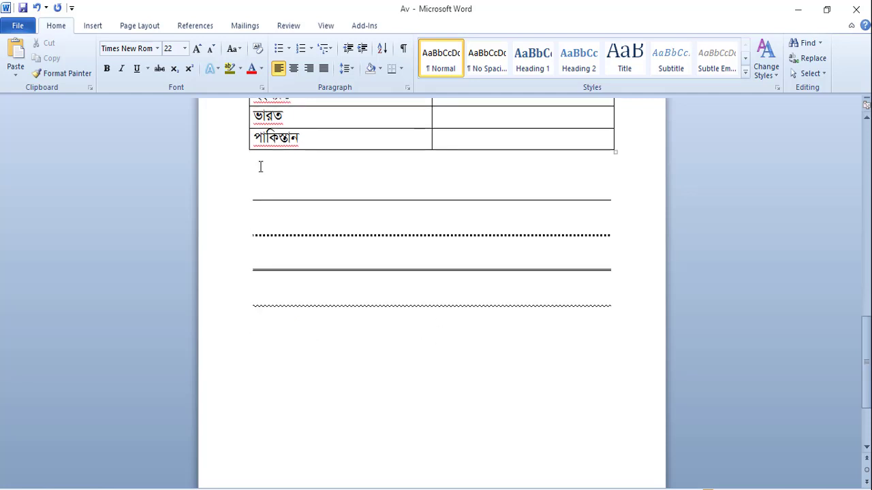
Convert the typed +---------------+-------------+ pattern into a one-row table below the wavy line
{"action": "left_click", "coordinate": [93, 27]}
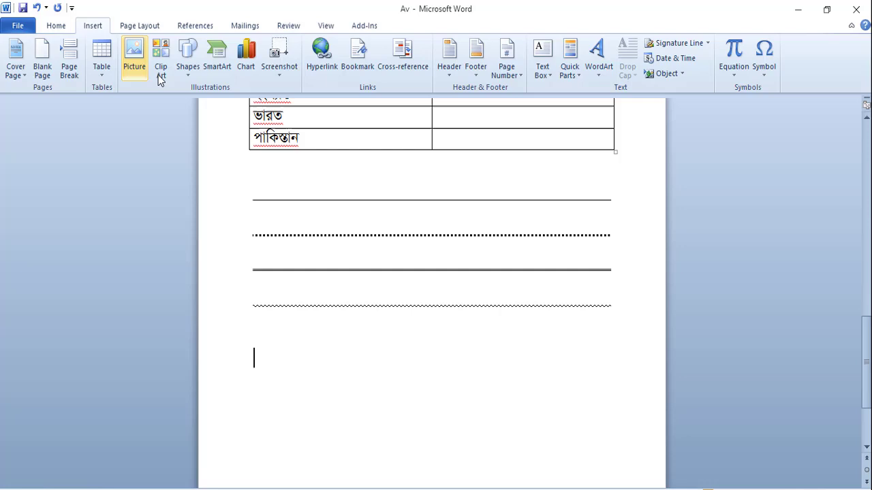
{"action": "left_click", "coordinate": [104, 75]}
{"action": "left_click", "coordinate": [266, 368]}
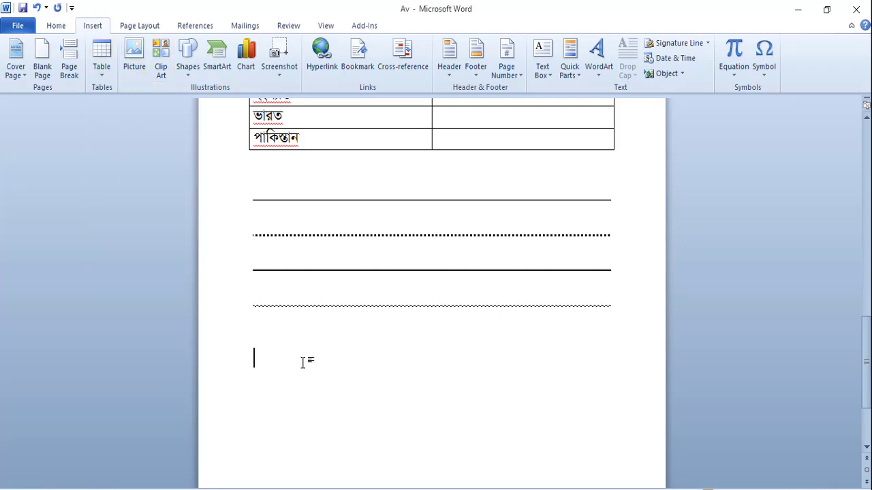
{"action": "type", "text": "+"}
{"action": "type", "text": "-----"}
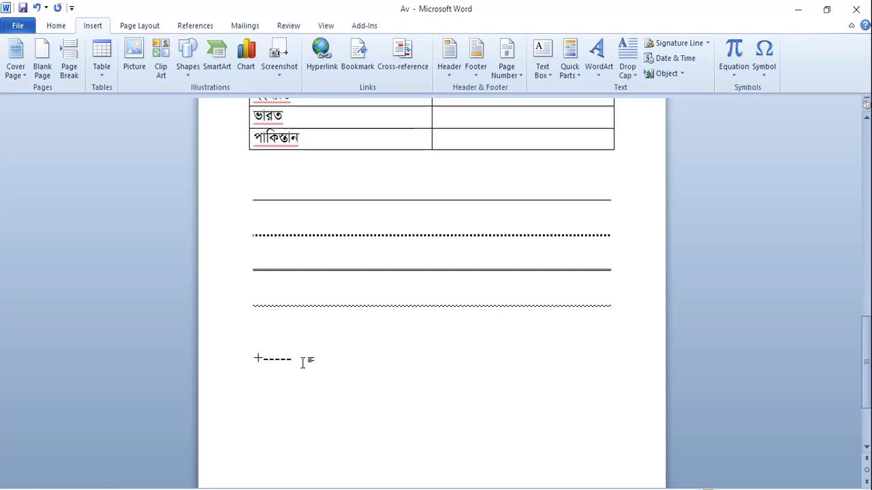
{"action": "type", "text": "-"}
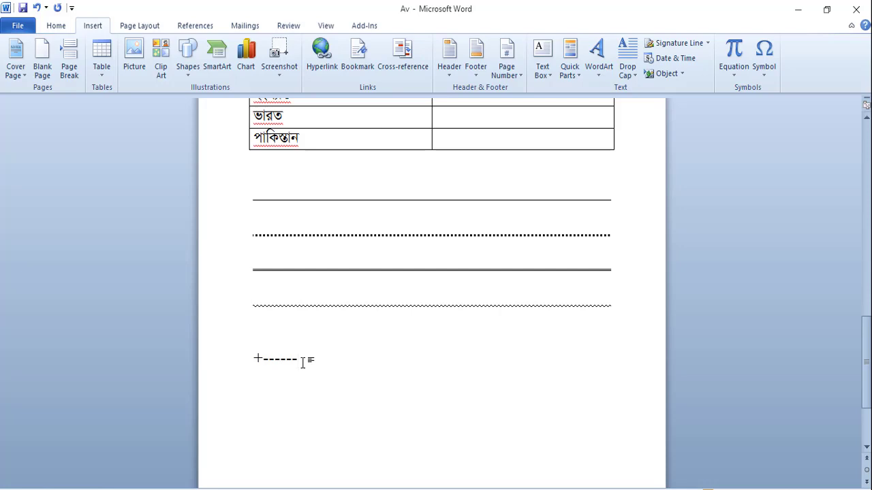
{"action": "type", "text": "--+"}
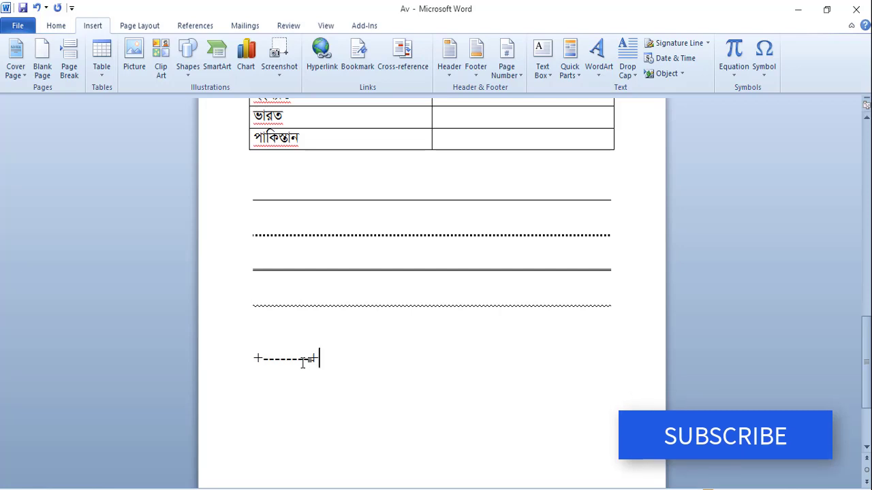
{"action": "type", "text": "-----"}
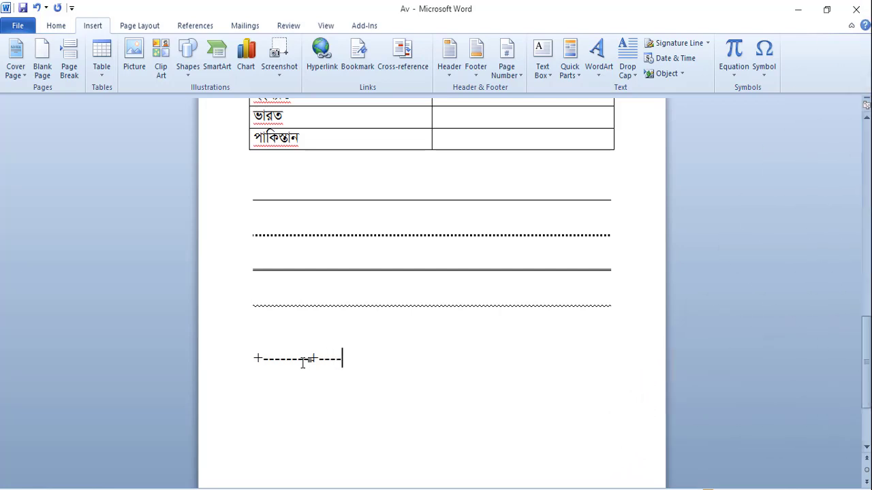
{"action": "type", "text": "---"}
{"action": "type", "text": "+"}
{"action": "type", "text": "-------------"}
{"action": "type", "text": "+"}
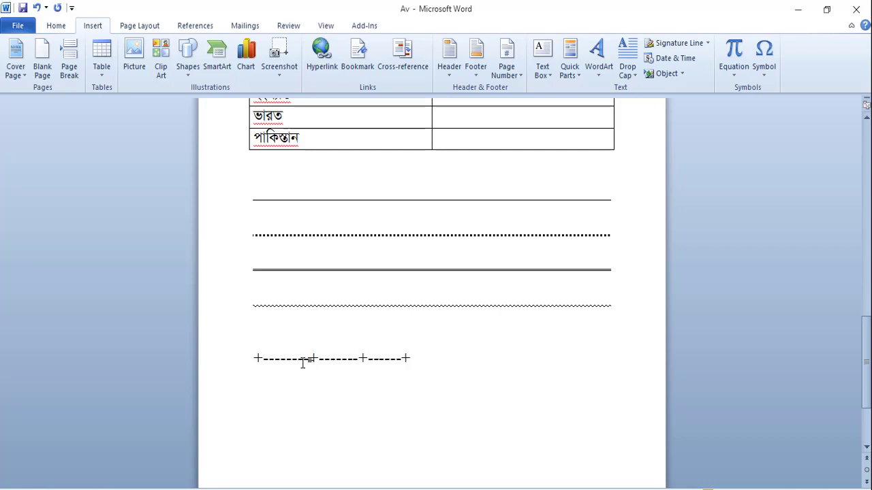
{"action": "key", "text": "Return"}
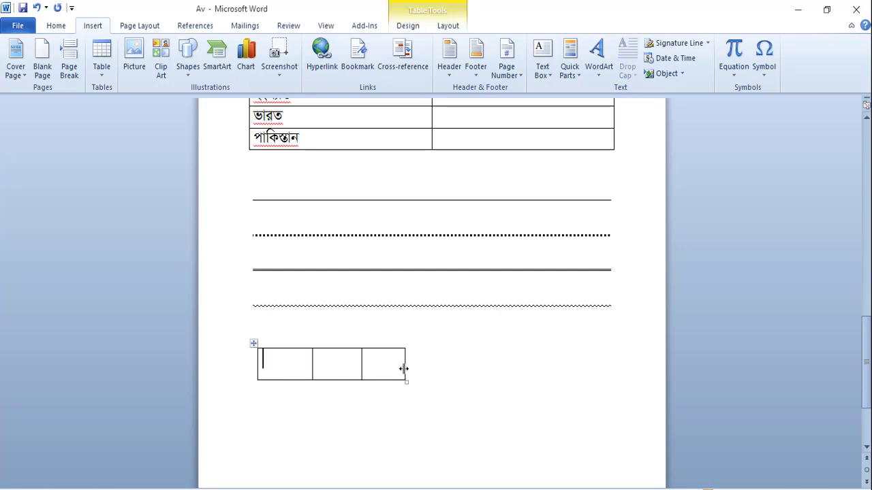
Drag the small table's column borders to widen its cells
{"action": "left_click_drag", "start_coordinate": [409, 365], "coordinate": [476, 364]}
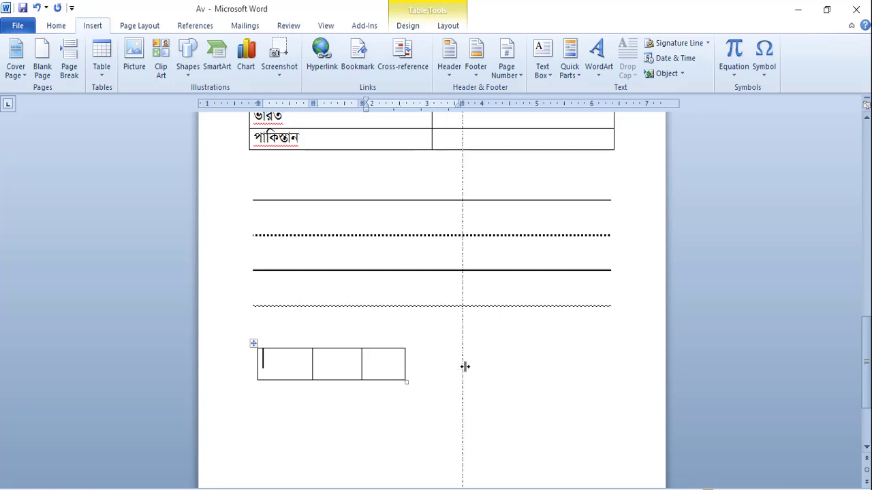
{"action": "mouse_move", "coordinate": [361, 360]}
{"action": "left_mouse_down"}
{"action": "mouse_move", "coordinate": [374, 361]}
{"action": "mouse_move", "coordinate": [339, 365]}
{"action": "left_mouse_up"}
{"action": "left_click", "coordinate": [467, 414]}
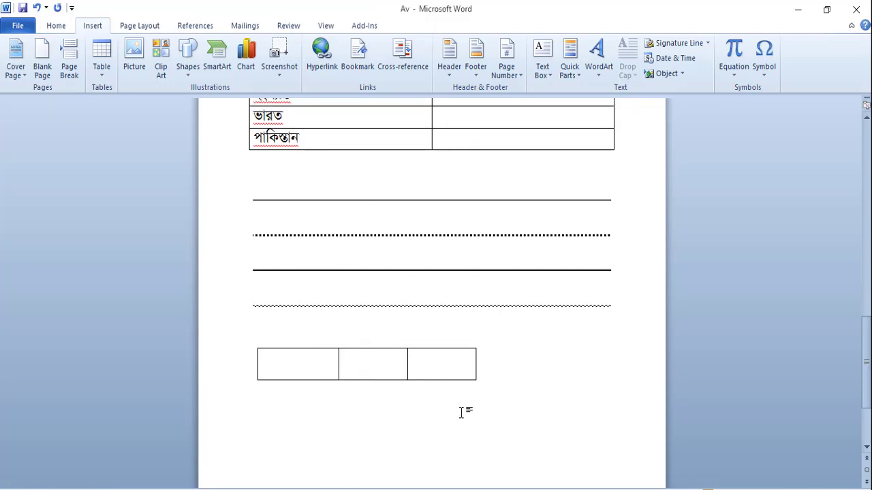
Convert +----+---+-------+--+-------+ into a five-cell table and shift one column border
{"action": "type", "text": "+"}
{"action": "type", "text": "----"}
{"action": "type", "text": "+"}
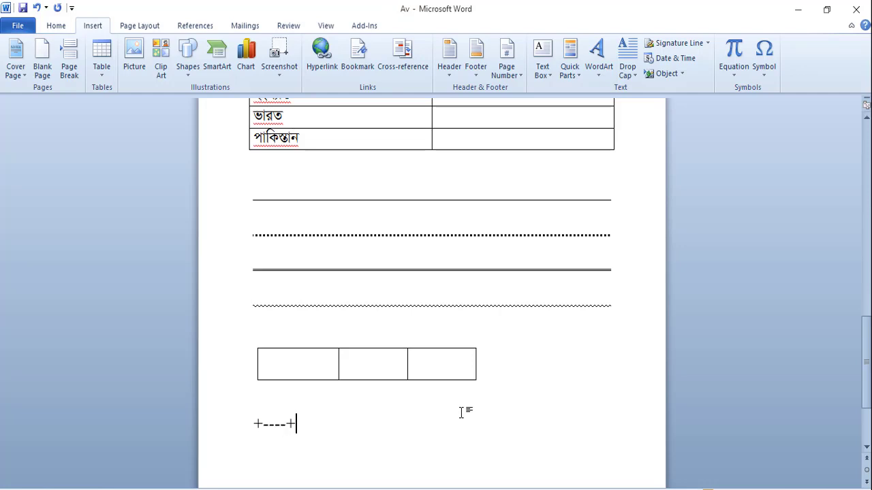
{"action": "type", "text": "----"}
{"action": "type", "text": "+-----"}
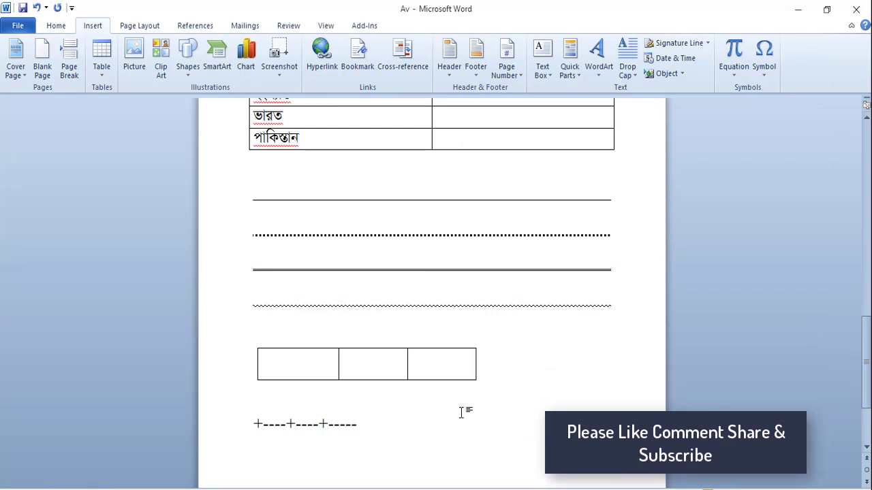
{"action": "type", "text": "--"}
{"action": "type", "text": "+--"}
{"action": "type", "text": "+"}
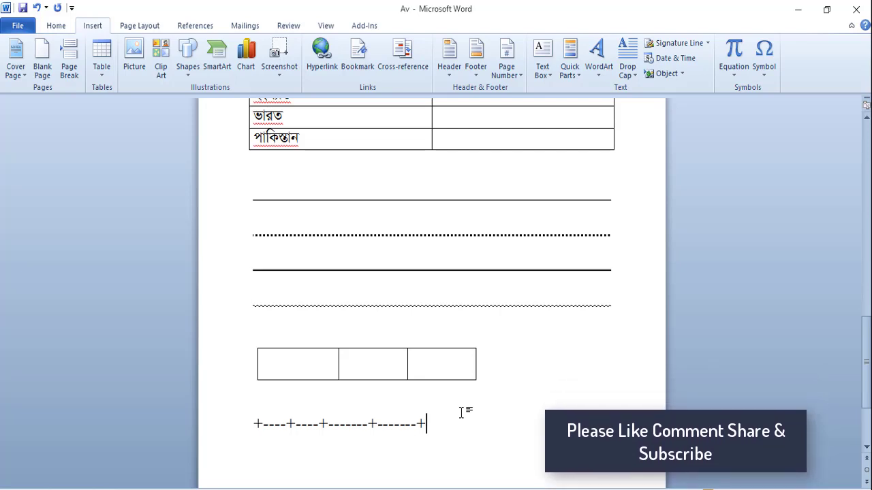
{"action": "type", "text": "-------+"}
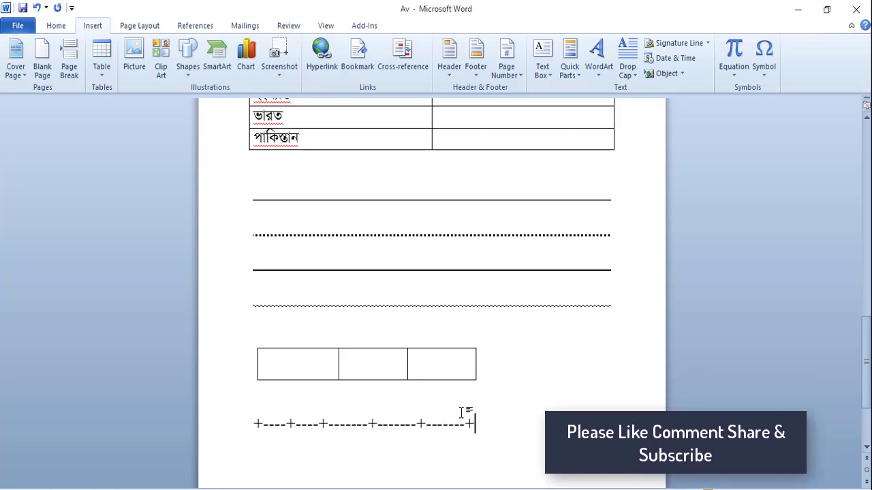
{"action": "key", "text": "Return"}
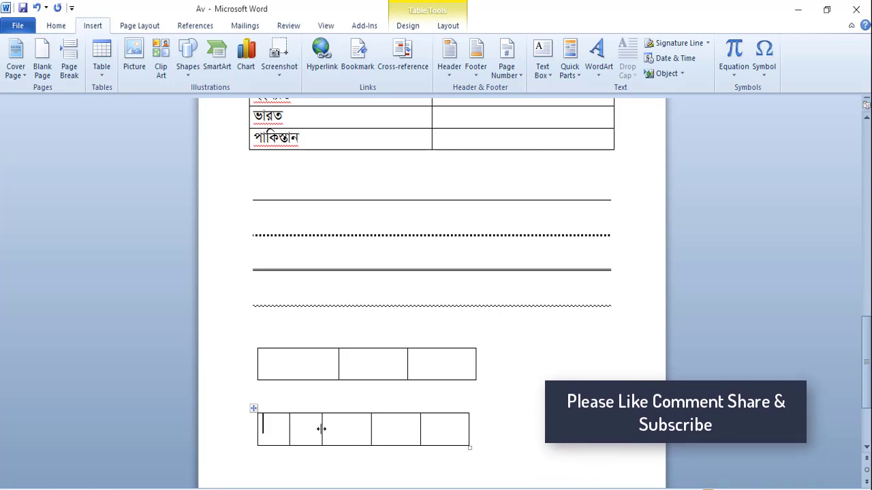
{"action": "left_click_drag", "start_coordinate": [321, 428], "coordinate": [397, 427]}
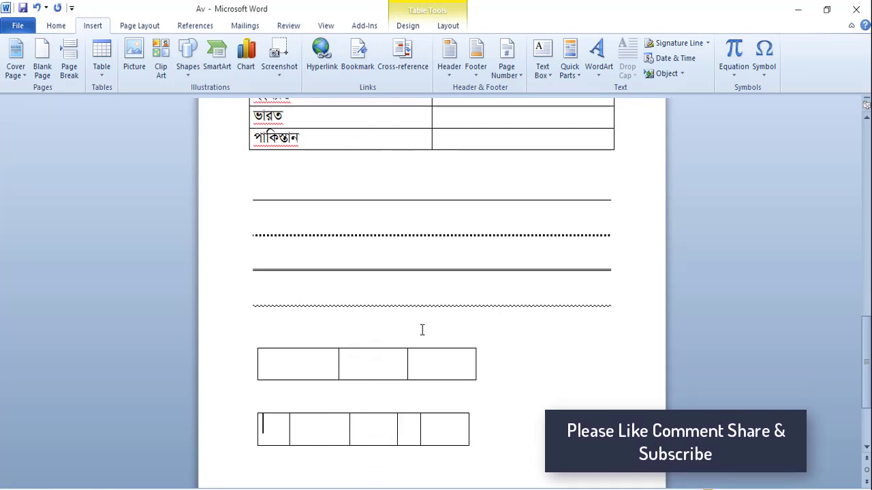